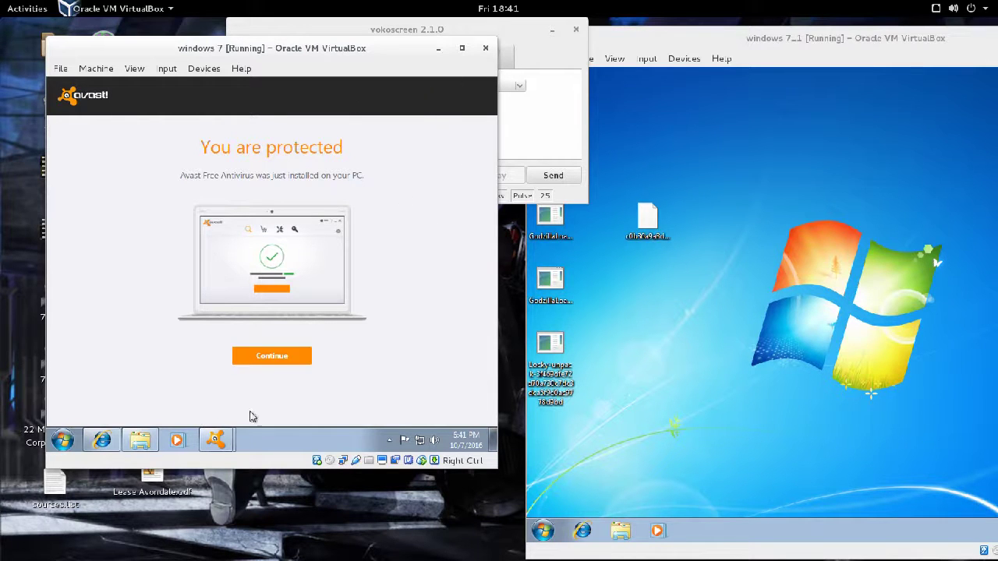
Show the left VM's desktop to hide Avast, then bring the windows 7_1 VM forward
right_click(250, 439)
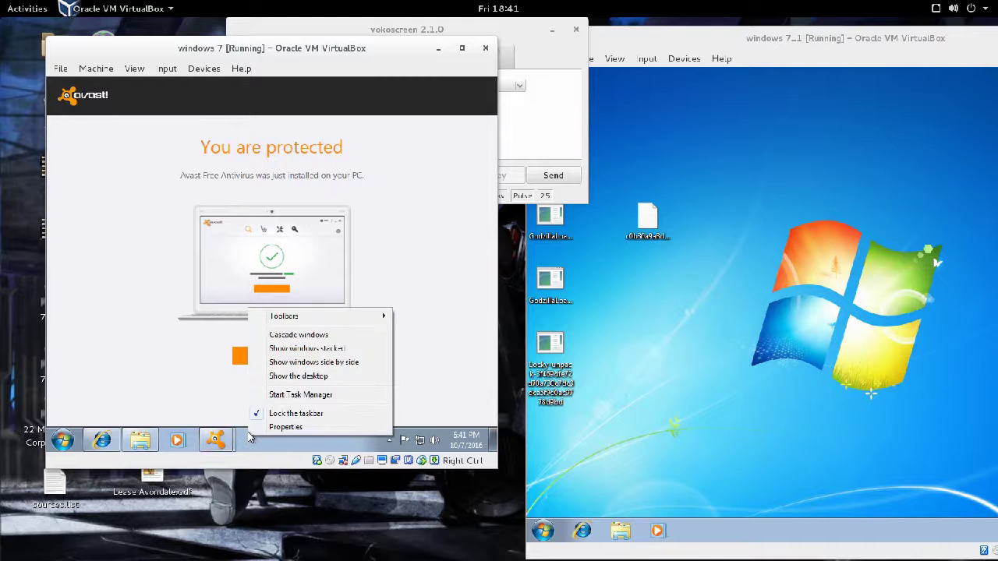
left_click(290, 378)
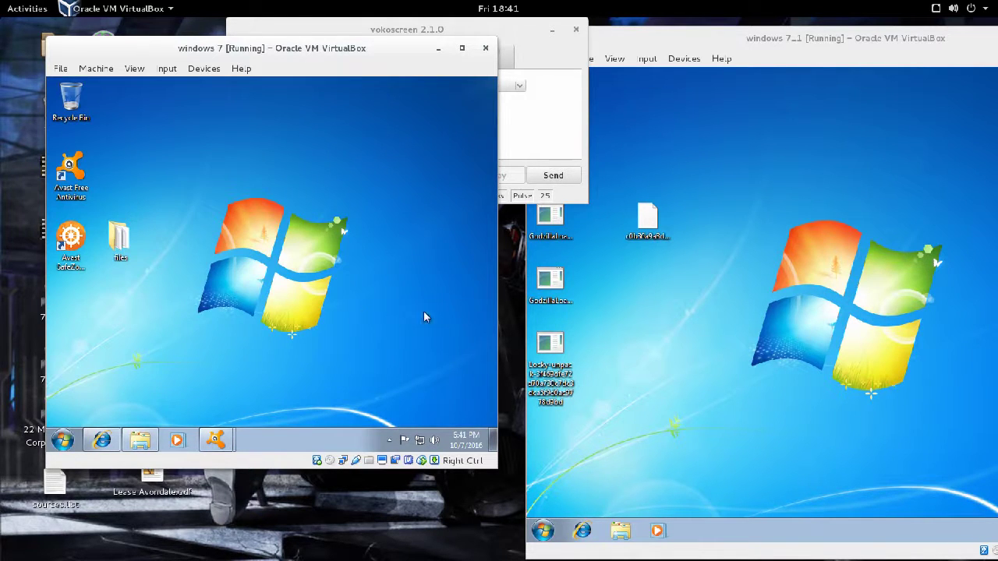
left_click(677, 353)
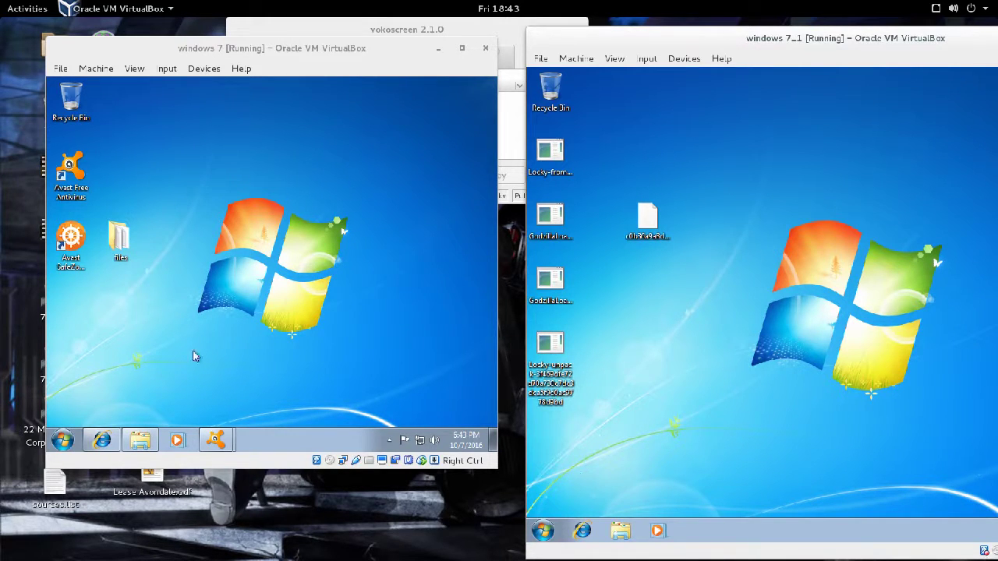
left_click(544, 532)
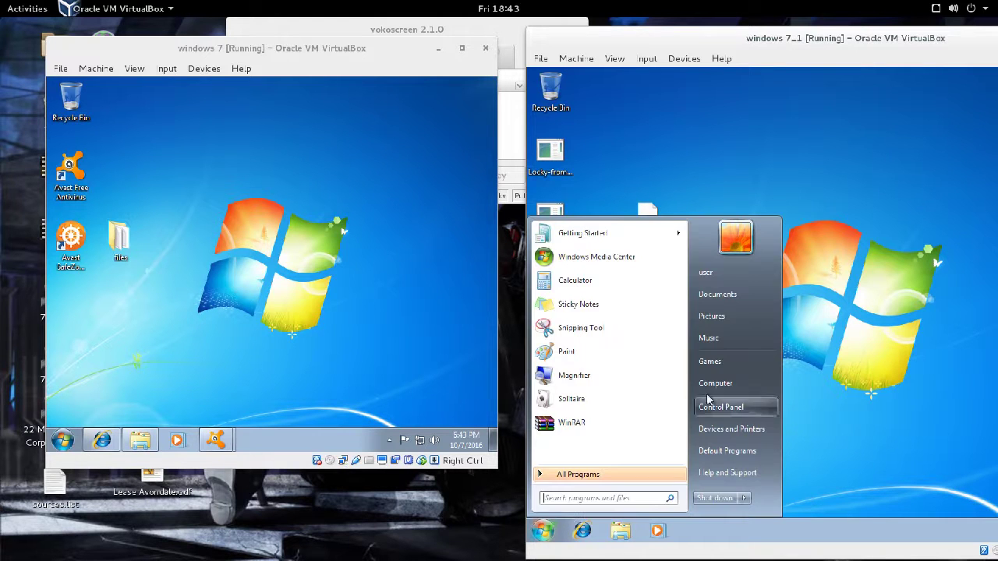
left_click(713, 386)
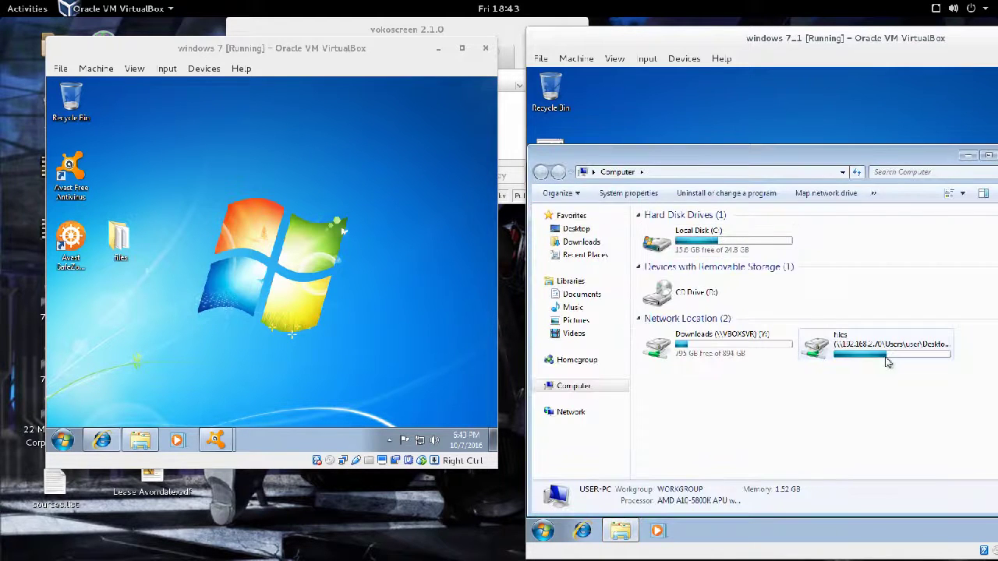
double_click(839, 347)
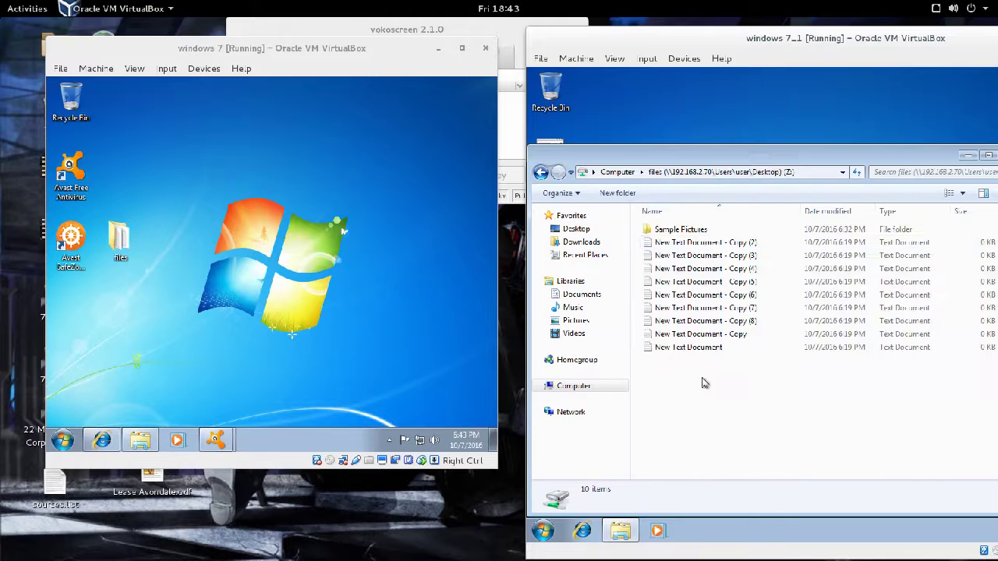
left_click(710, 231)
double_click(762, 230)
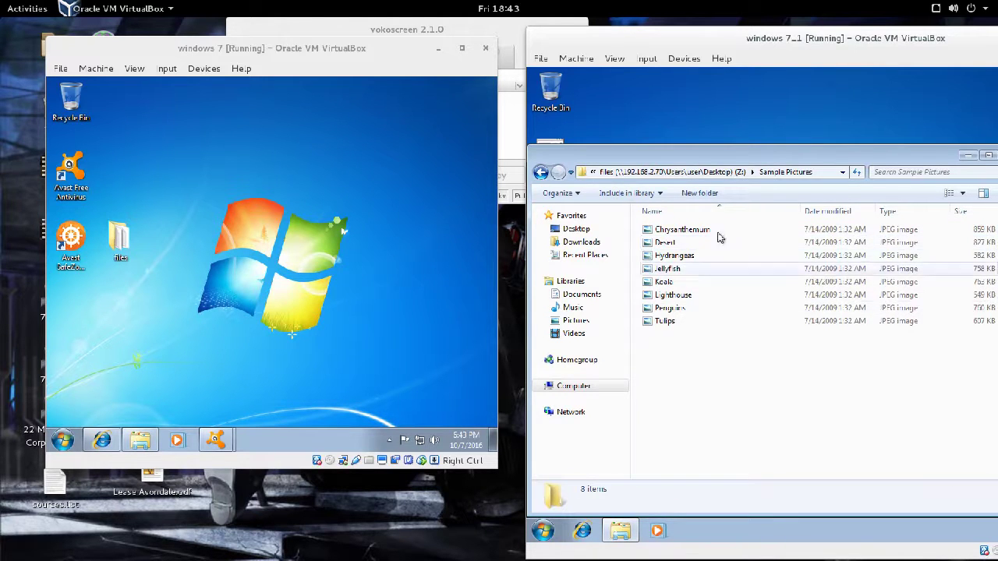
key("BackSpace")
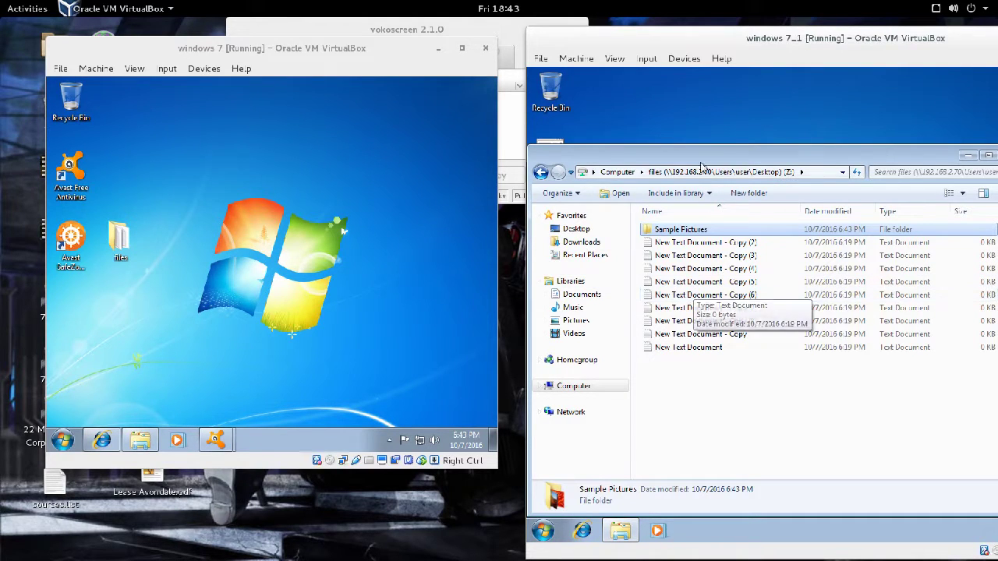
left_click_drag(772, 164, 719, 170)
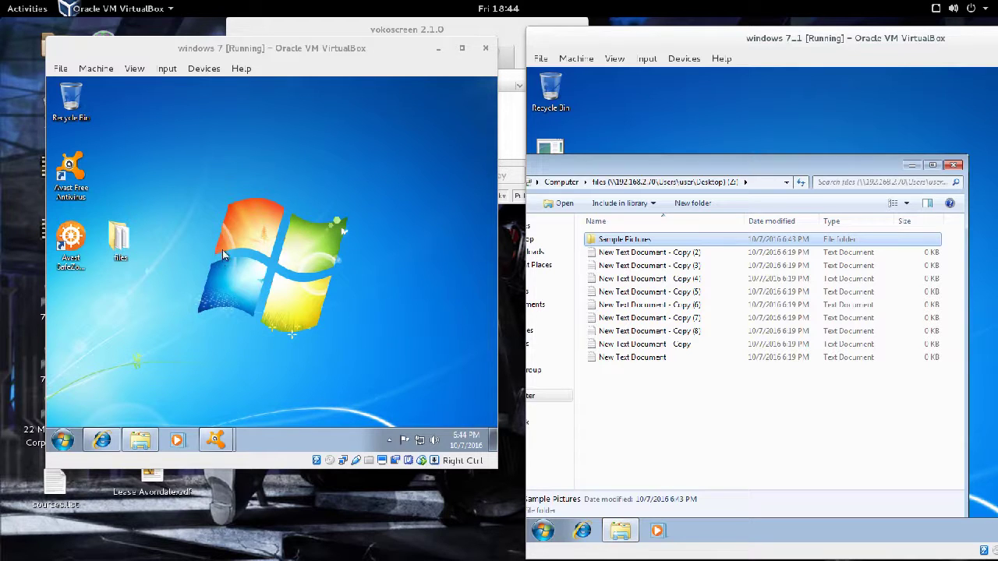
left_click(956, 171)
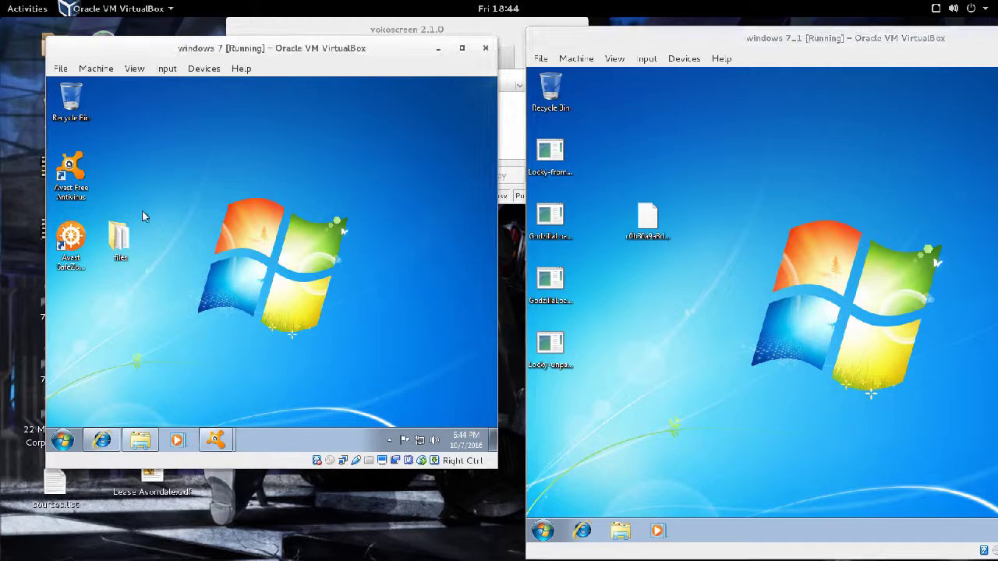
left_click(70, 176)
left_click(249, 232)
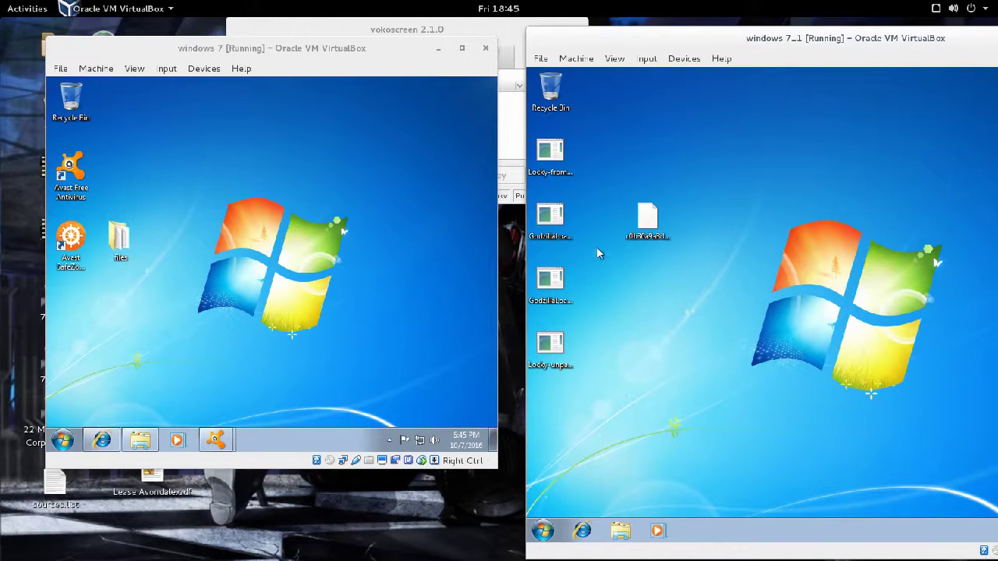
Marquee-select the sample files on the windows 7_1 desktop to run them
left_click_drag(613, 396, 536, 144)
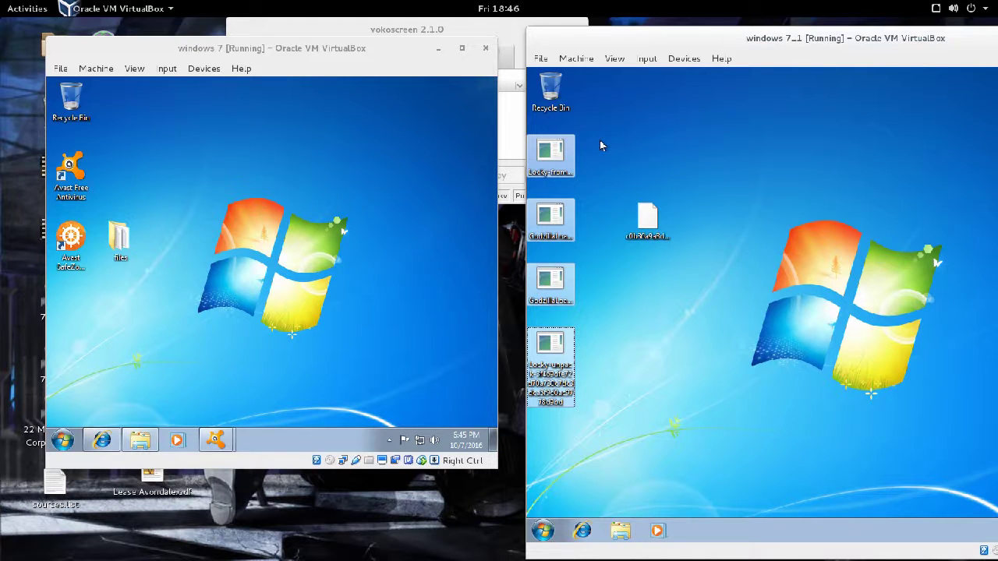
left_click(621, 158)
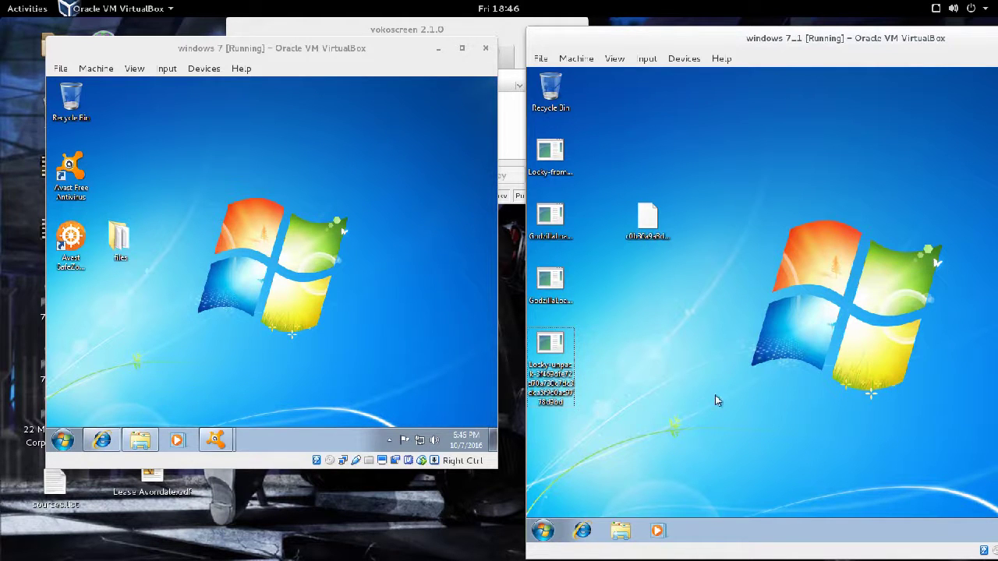
left_click_drag(671, 465, 527, 131)
left_click_drag(594, 413, 578, 191)
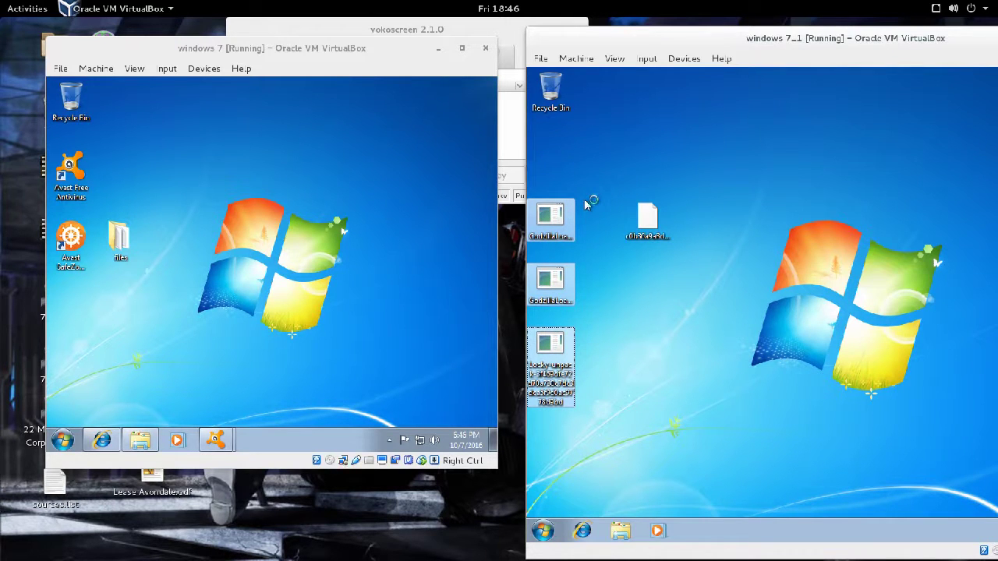
left_click(623, 168)
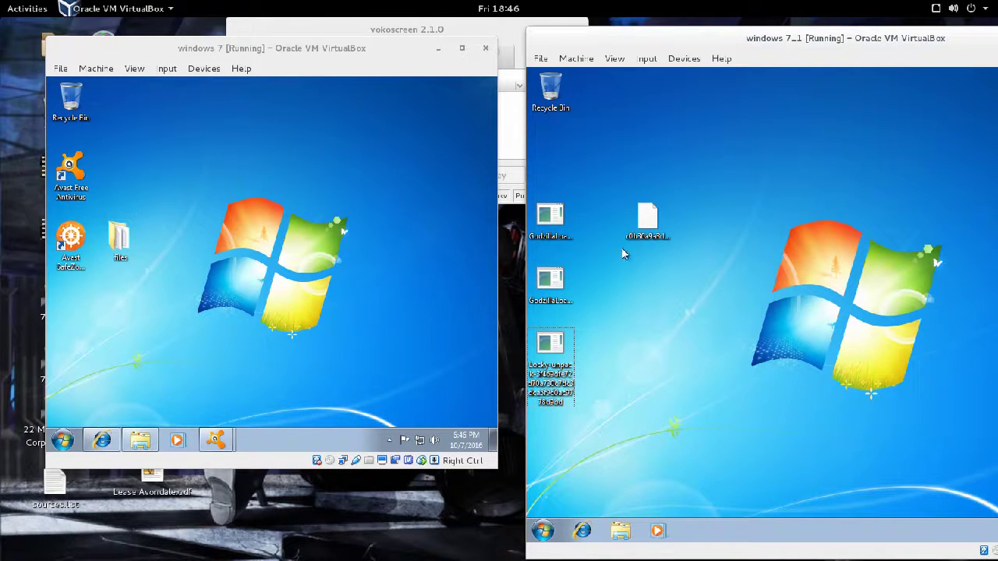
Answer No in the Script Error dialog to stop the page's scripts
right_click(699, 534)
left_click(558, 427)
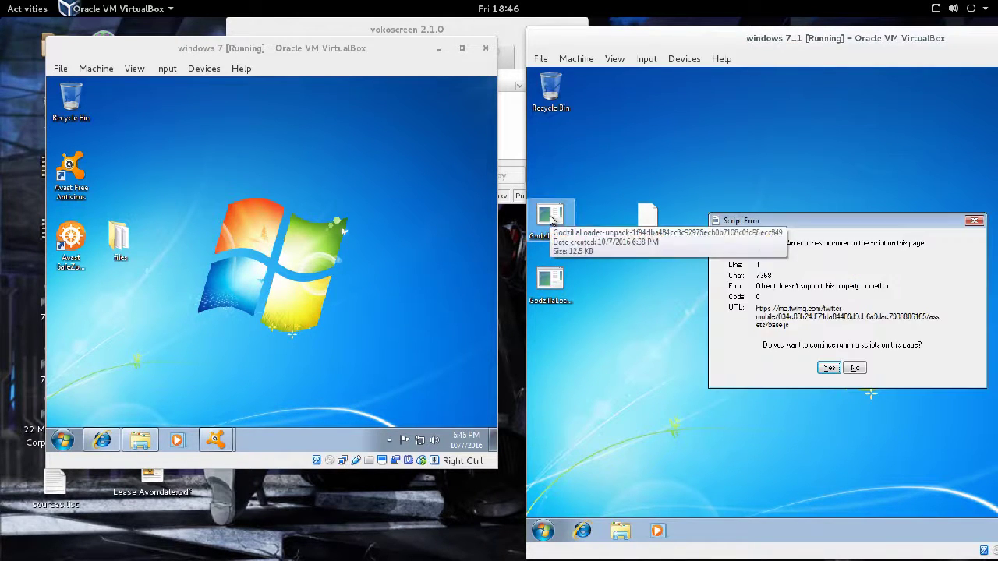
left_click(854, 371)
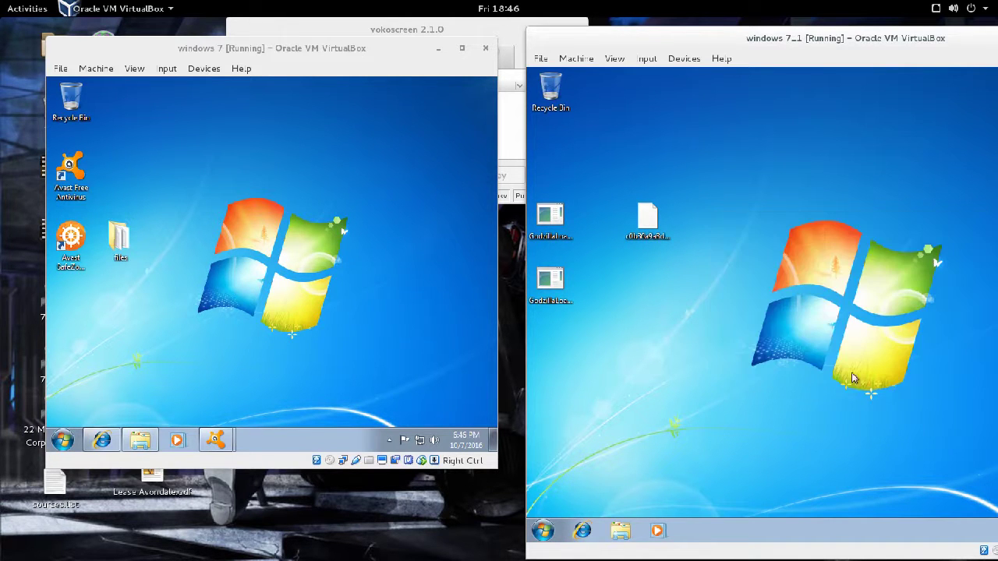
Start windows 7_1's Task Manager on the Processes list with a wider Image Name column
right_click(787, 536)
left_click(834, 494)
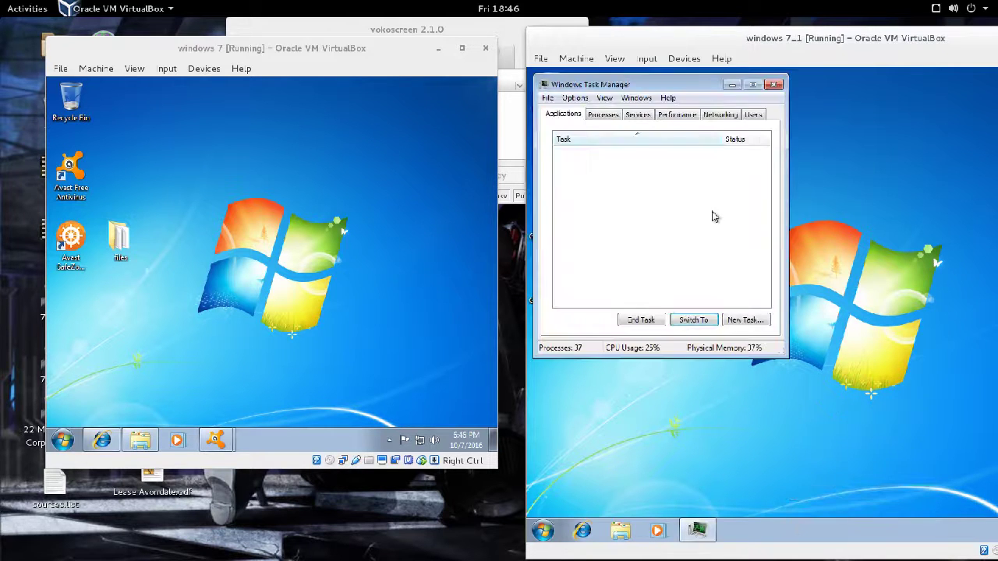
left_click(610, 116)
left_click_drag(662, 88, 716, 97)
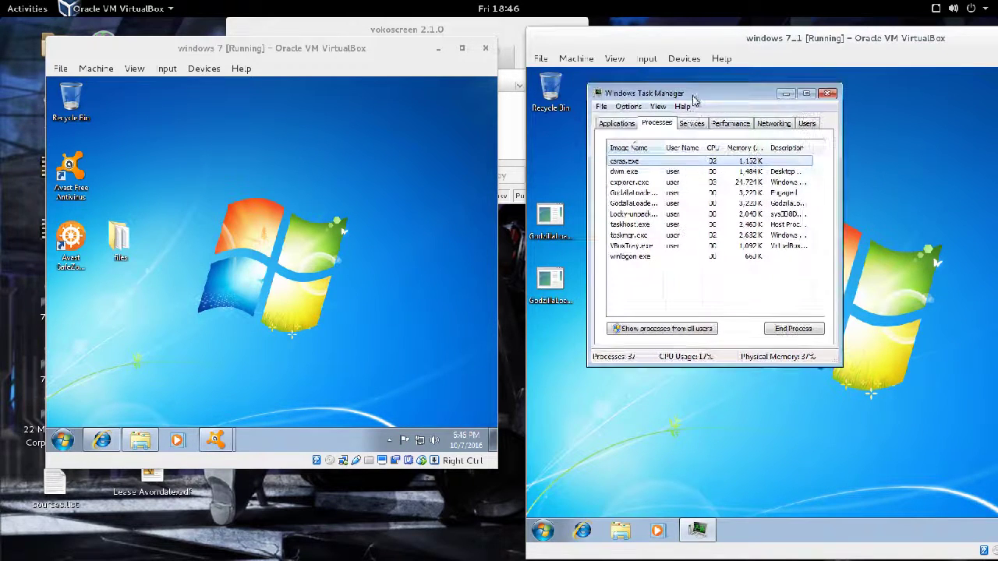
left_click_drag(663, 148, 782, 148)
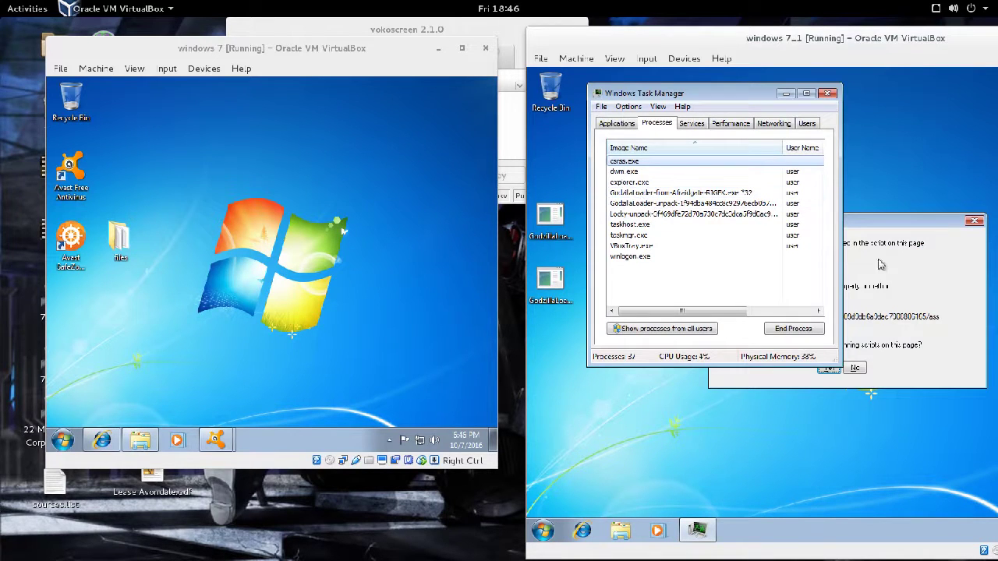
Answer No on the script error and minimize Task Manager
left_click(931, 311)
left_click(855, 369)
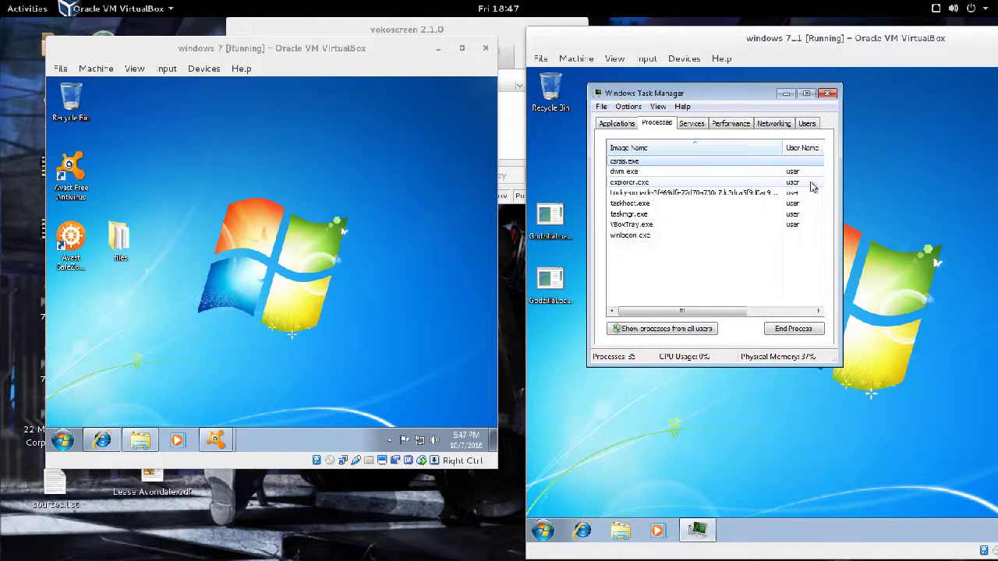
left_click(786, 94)
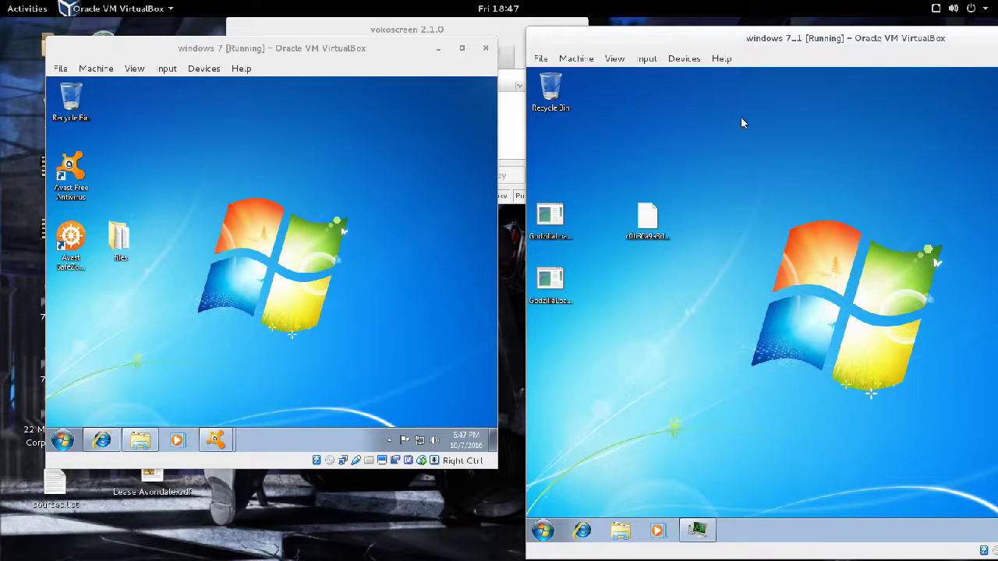
Drag the windows 7_1 VM window left until it overlaps the windows 7 VM
left_click_drag(757, 40, 698, 31)
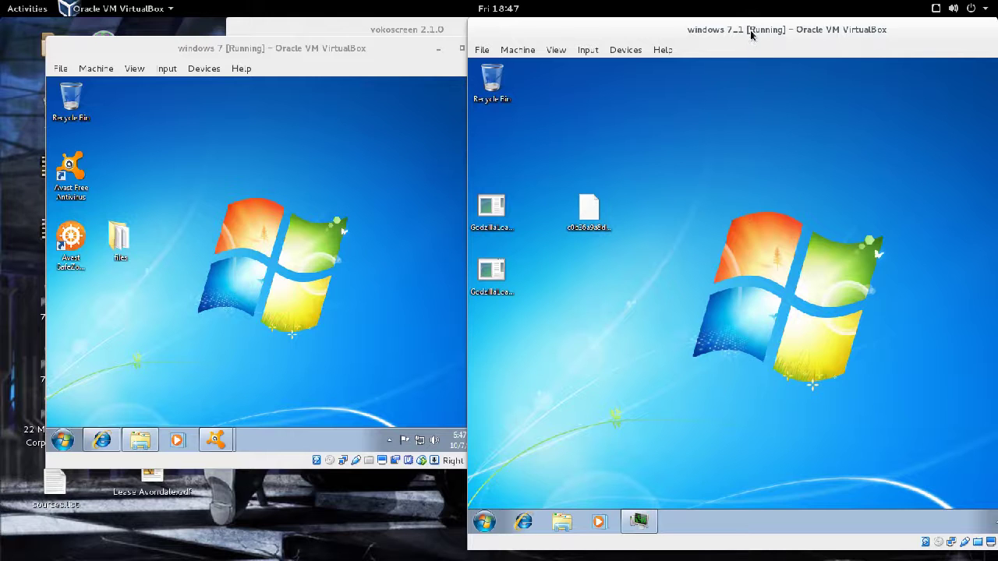
left_click_drag(749, 29, 682, 30)
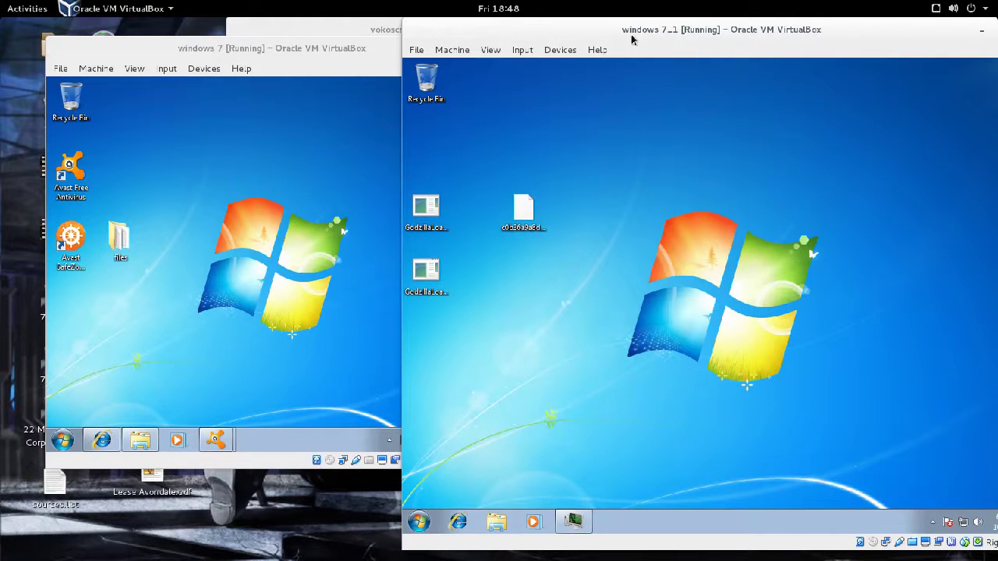
Bring windows 7_1 fully onscreen and open the shared files drive from Computer
left_click_drag(631, 35, 557, 18)
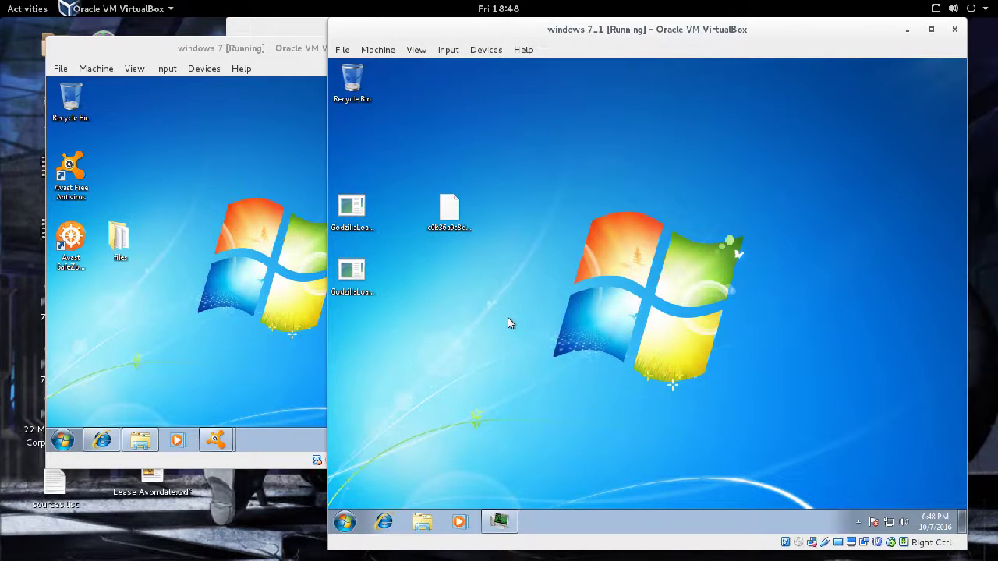
left_click(347, 524)
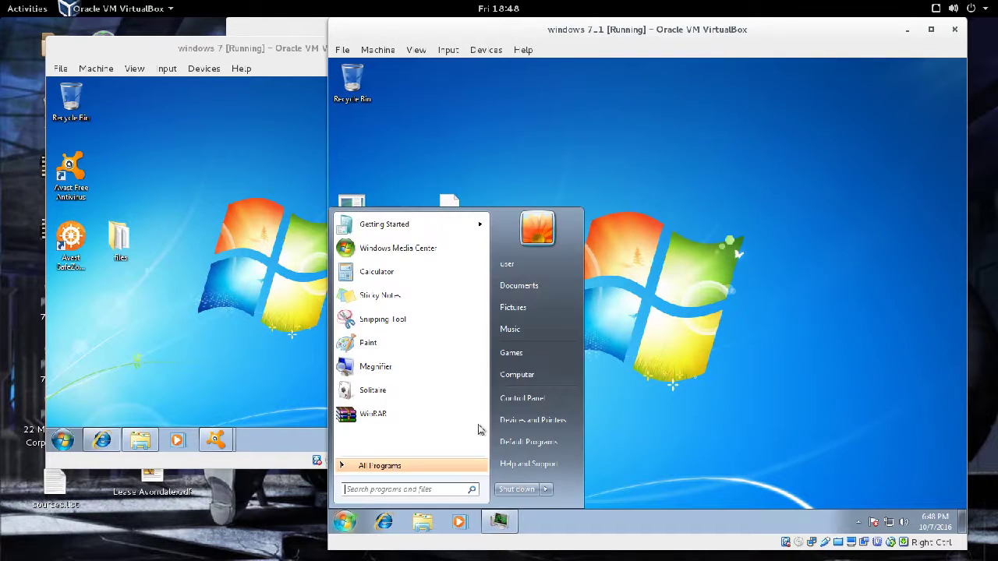
left_click(529, 380)
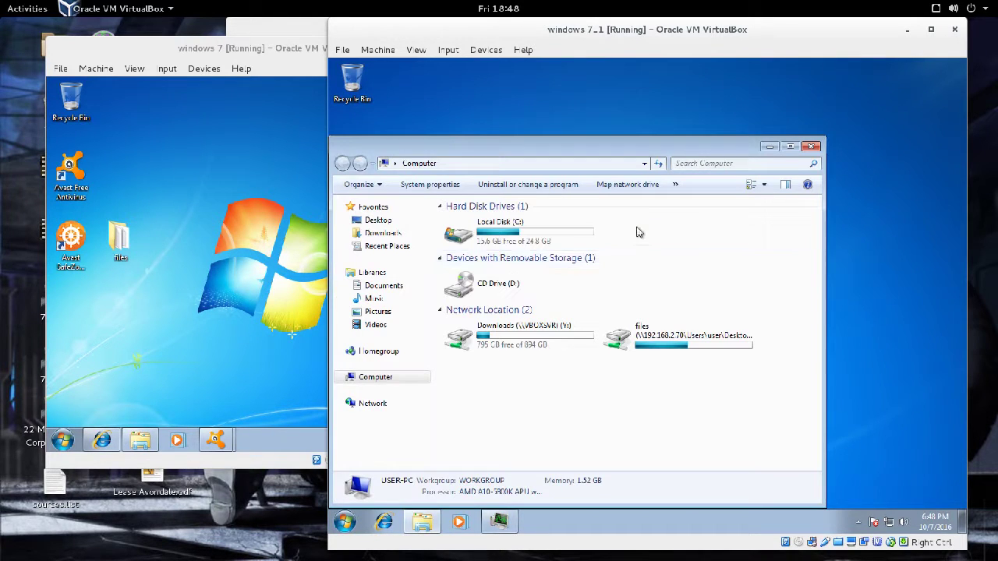
double_click(675, 332)
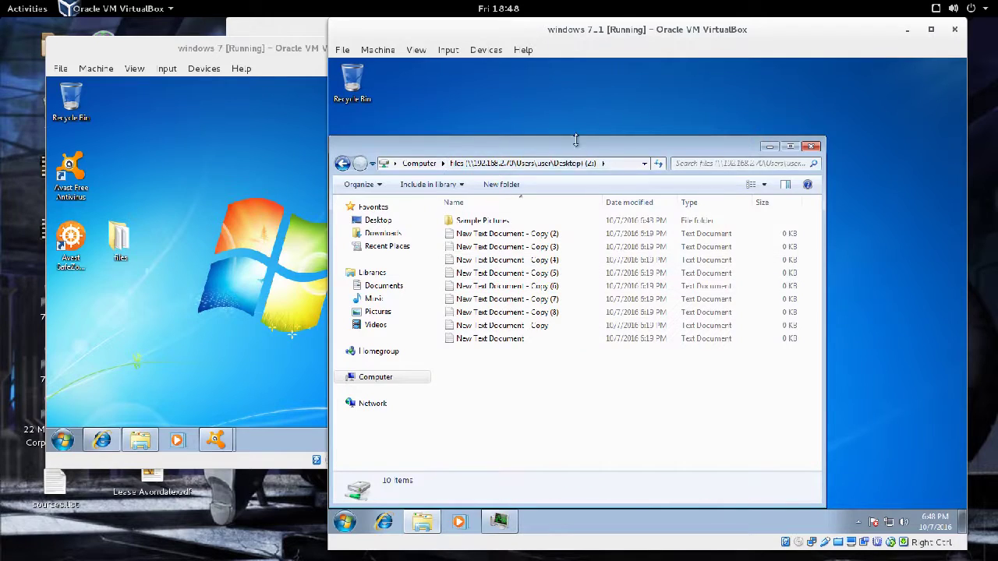
left_click_drag(575, 138, 673, 110)
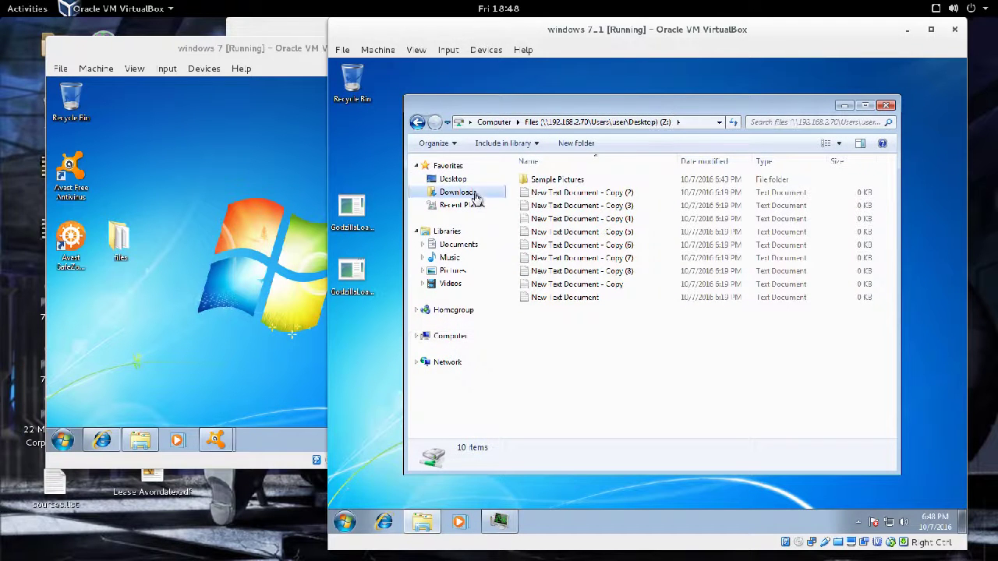
Browse Downloads, Desktop, Documents, Pictures and Music, then reopen the files drive
left_click(476, 193)
left_click(453, 178)
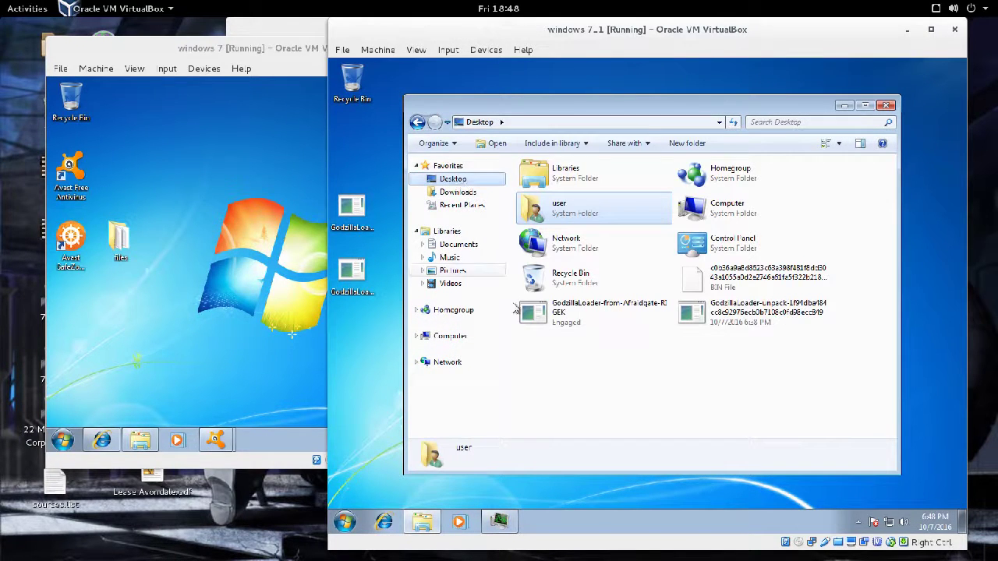
left_click(459, 246)
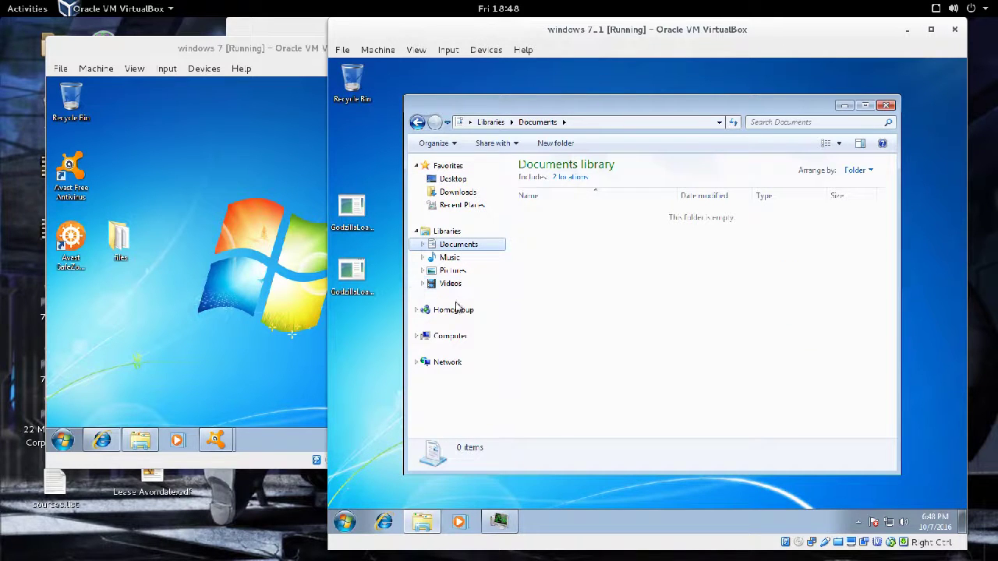
left_click(455, 271)
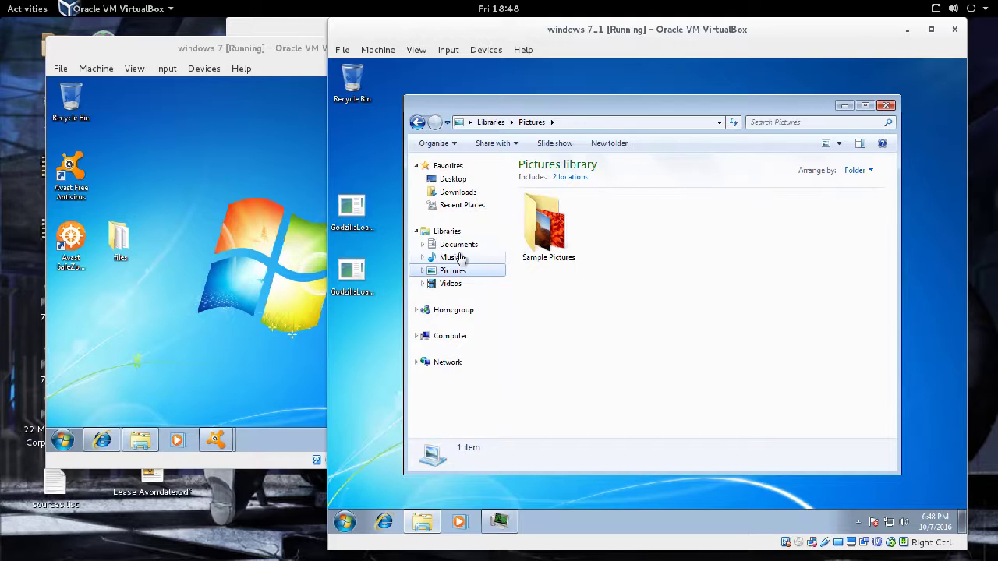
left_click(460, 259)
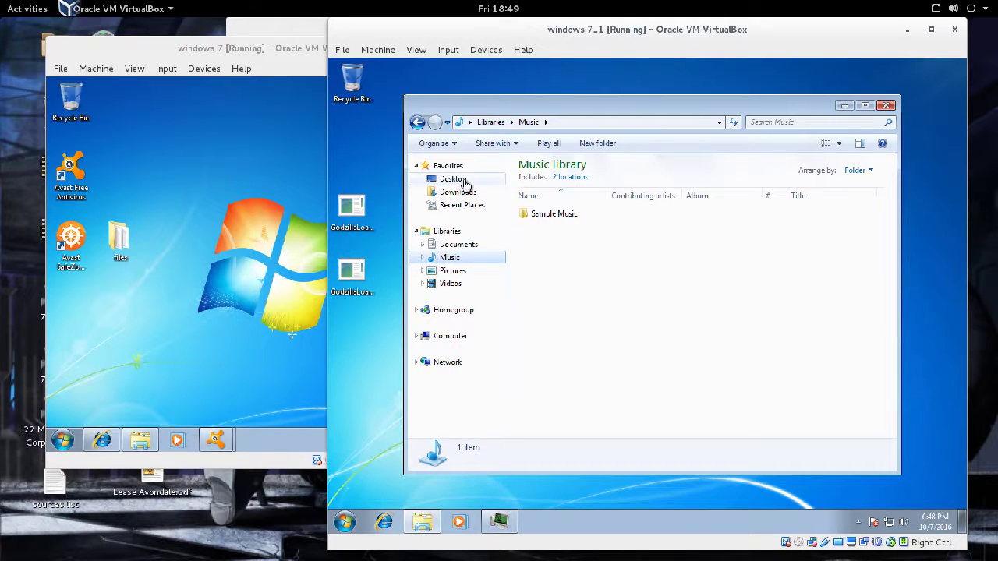
left_click(450, 336)
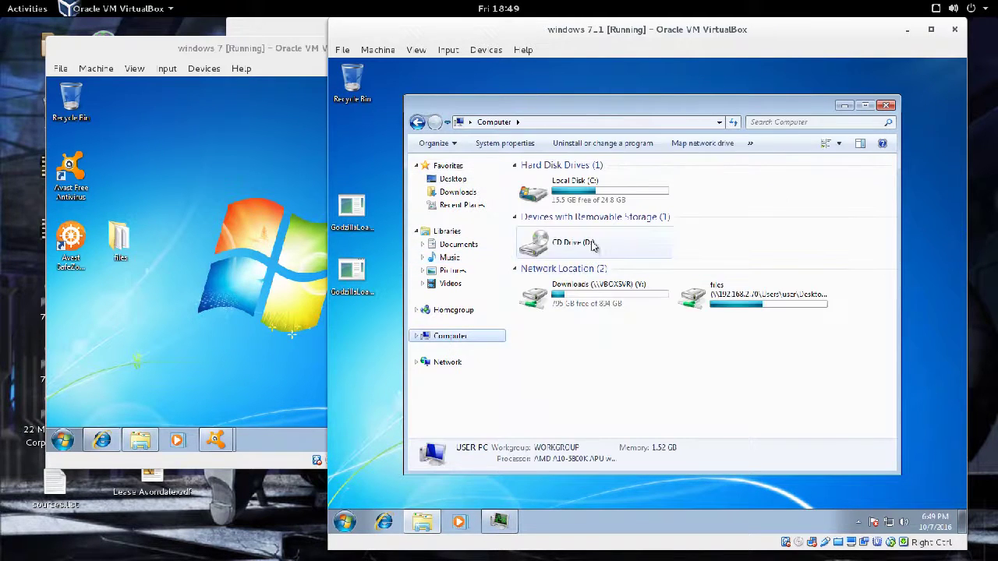
double_click(736, 300)
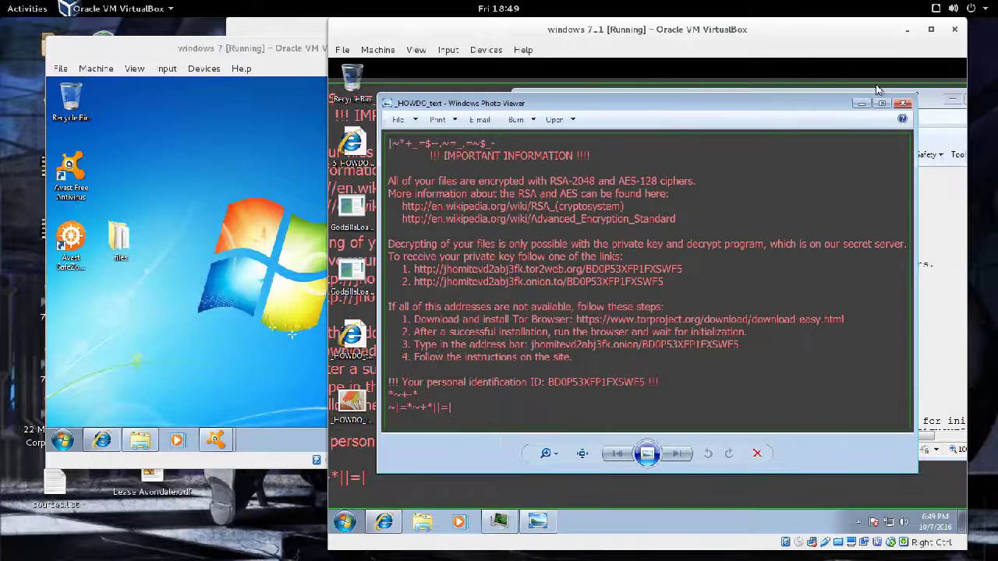
Close the Photo Viewer ransom note, scroll the Internet Explorer note to its ID line, and close it
left_click(903, 105)
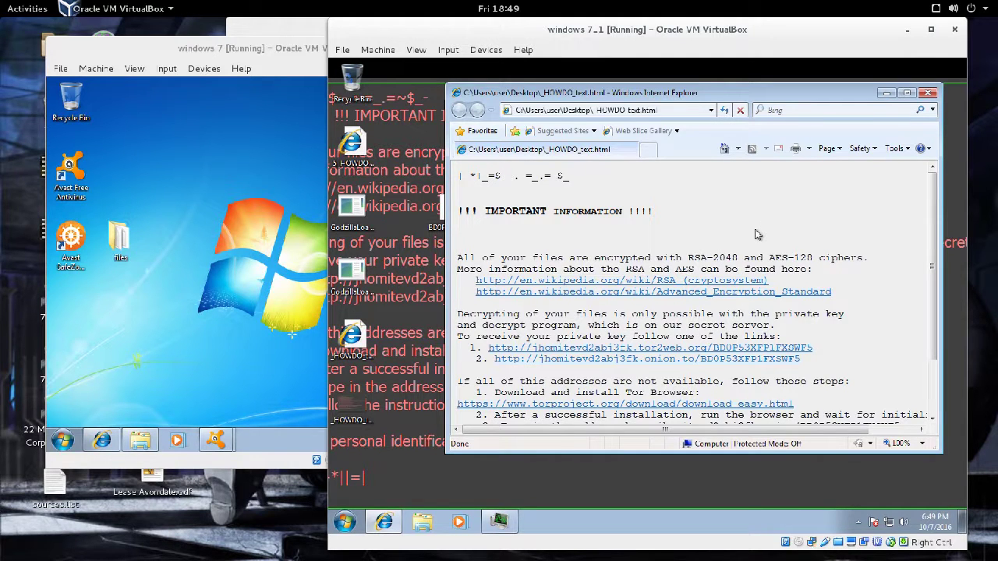
scroll(755, 236, "down", 1)
scroll(753, 250, "down", 1)
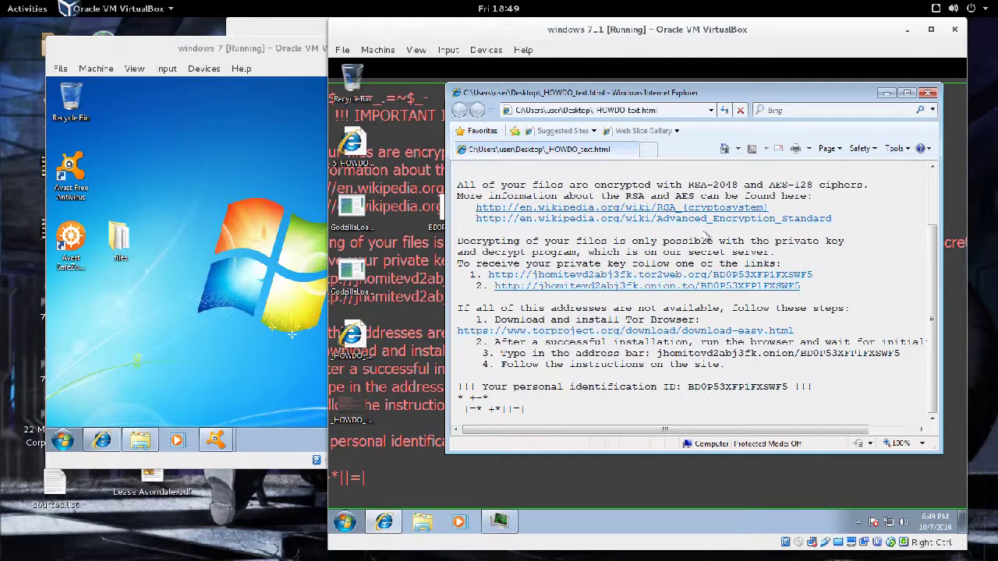
left_click(928, 92)
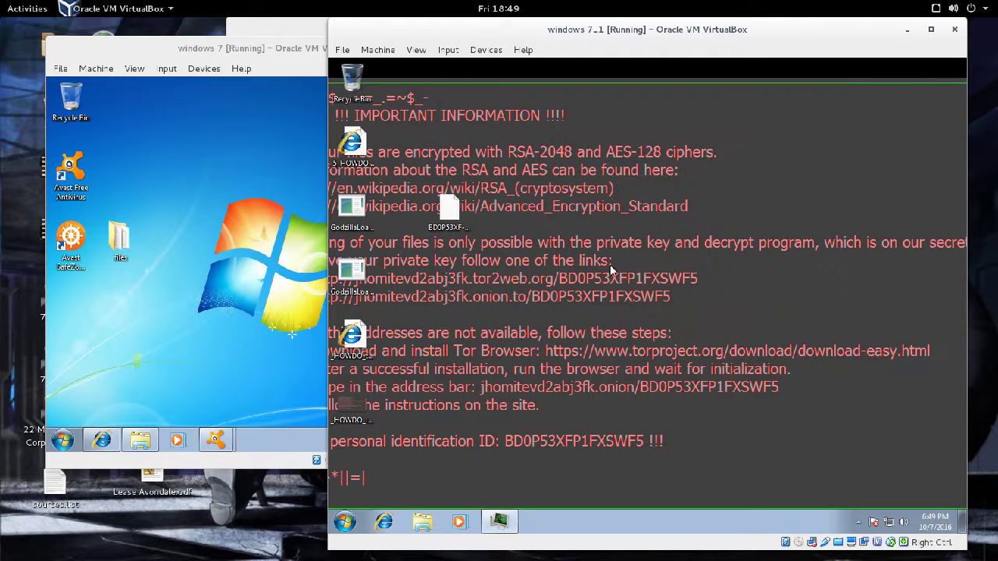
Reopen the shared files drive, inspect five encrypted ODIN files, then bring windows 7 forward
left_click(346, 522)
left_click(563, 375)
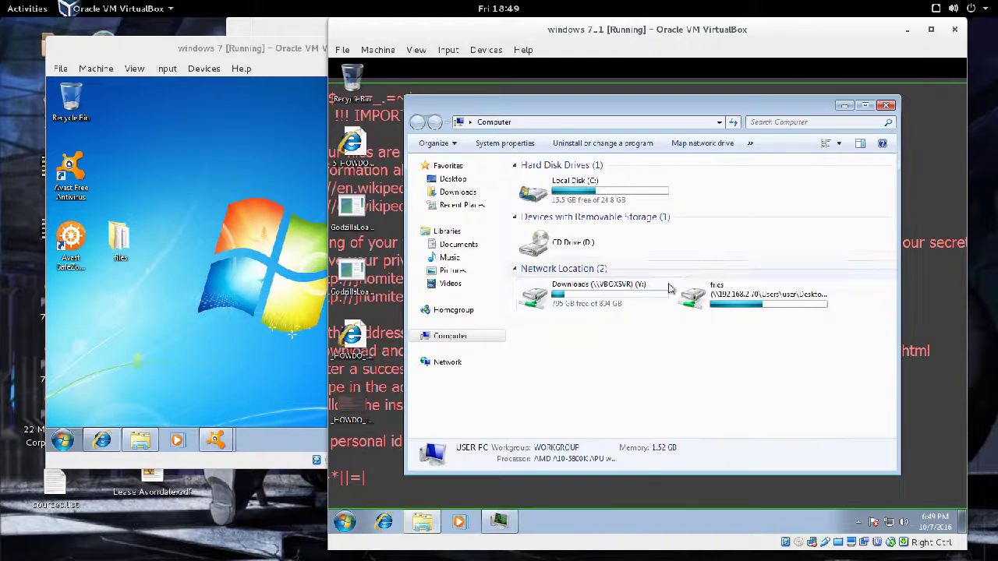
double_click(722, 301)
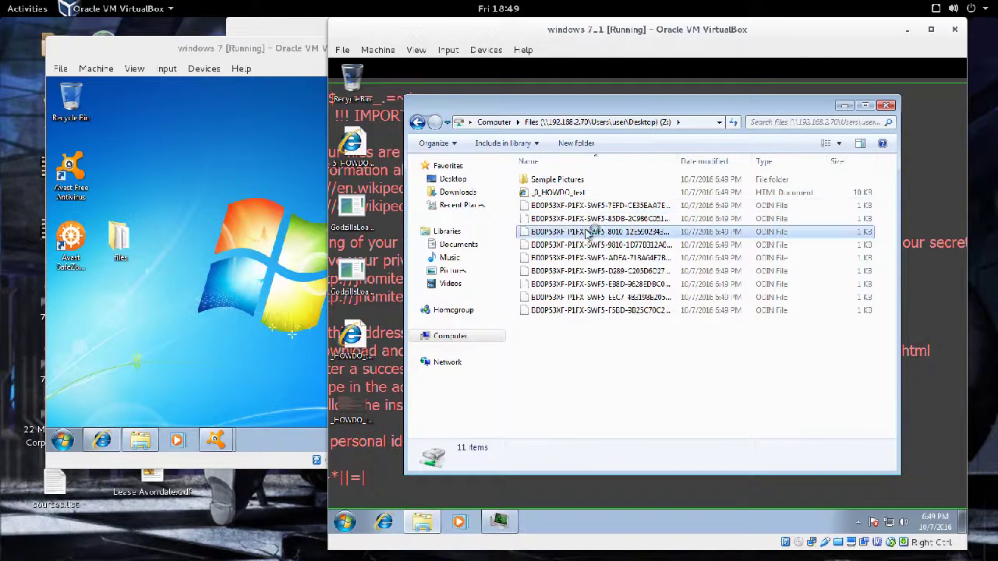
left_click(590, 231)
left_click(590, 297)
left_click(592, 271)
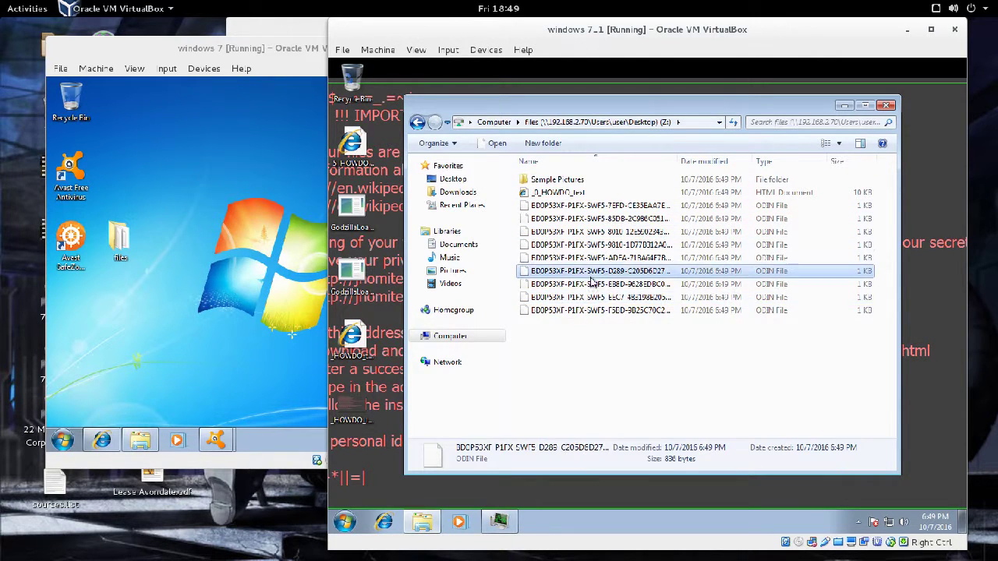
left_click(599, 245)
left_click(595, 209)
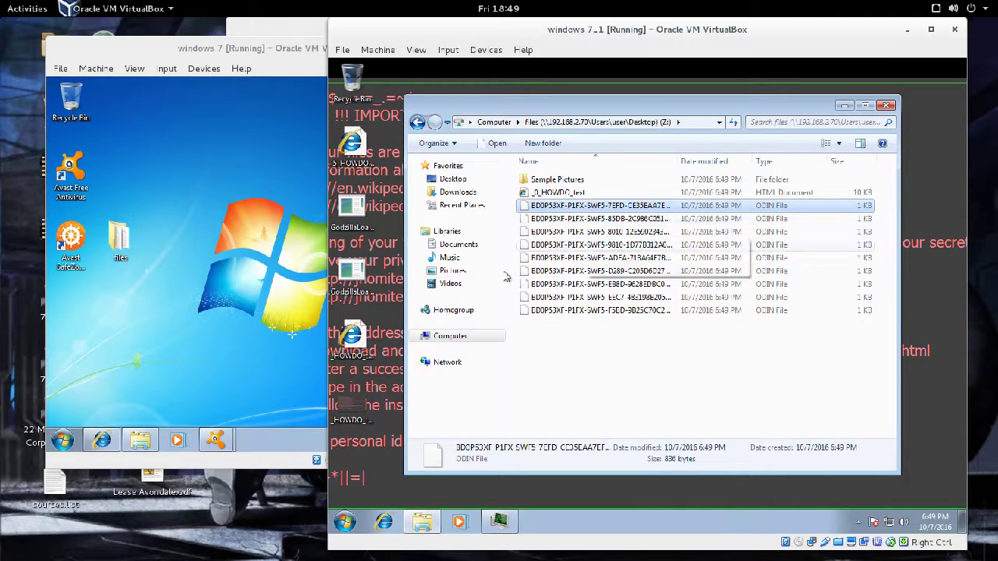
left_click(253, 294)
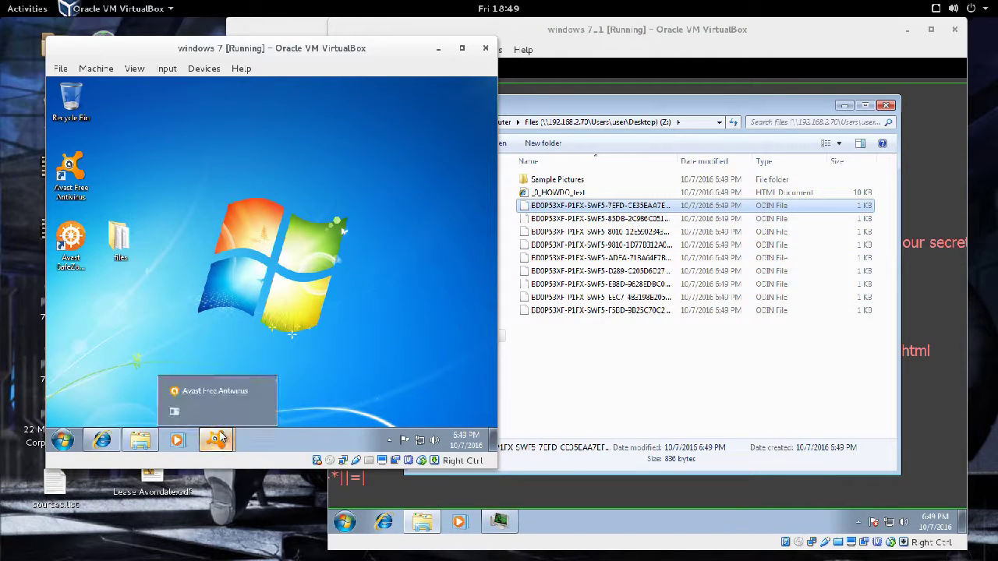
Open Avast and refresh windows 7's files folder to show the same encrypted ODIN files
left_click(221, 439)
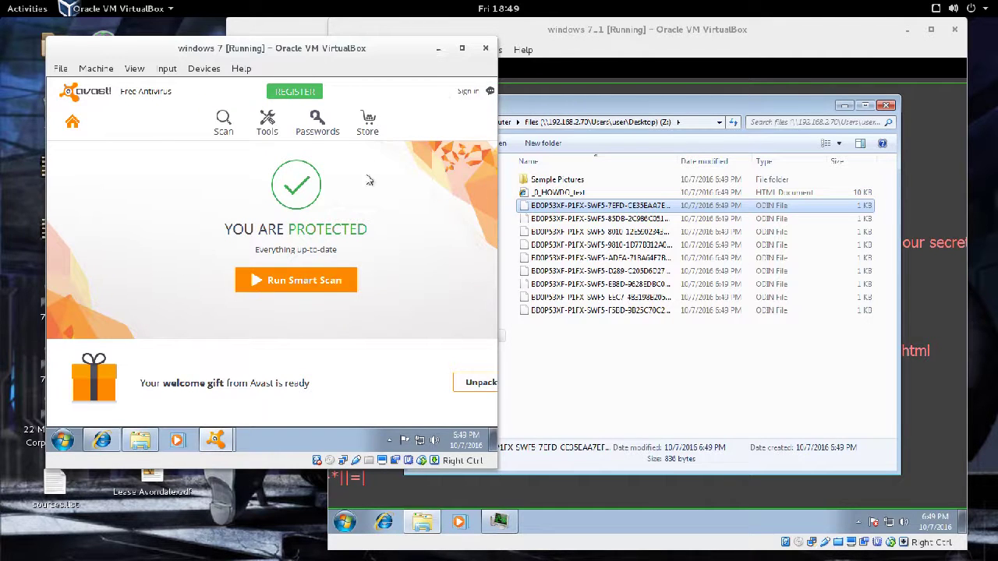
left_click(143, 438)
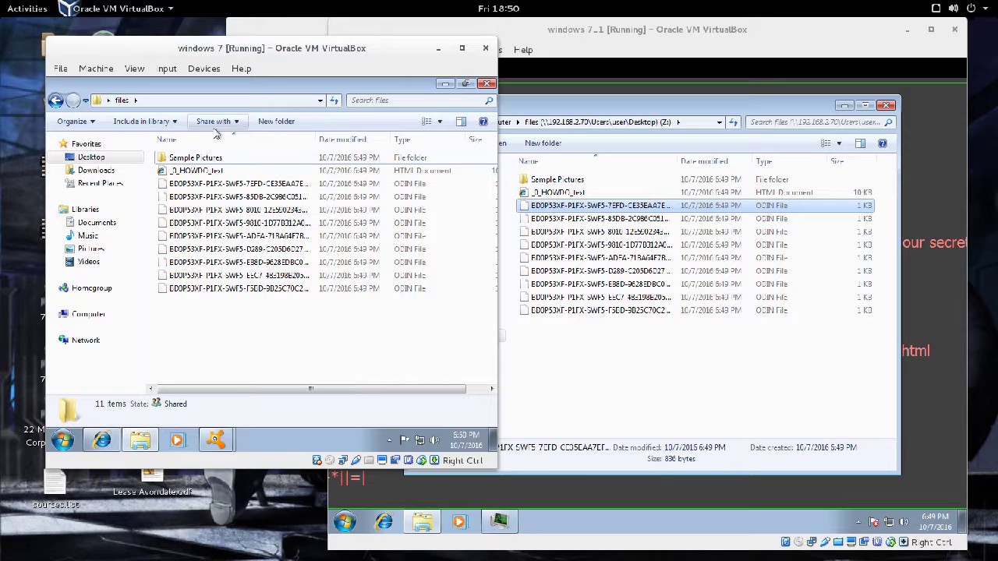
right_click(217, 318)
left_click(264, 187)
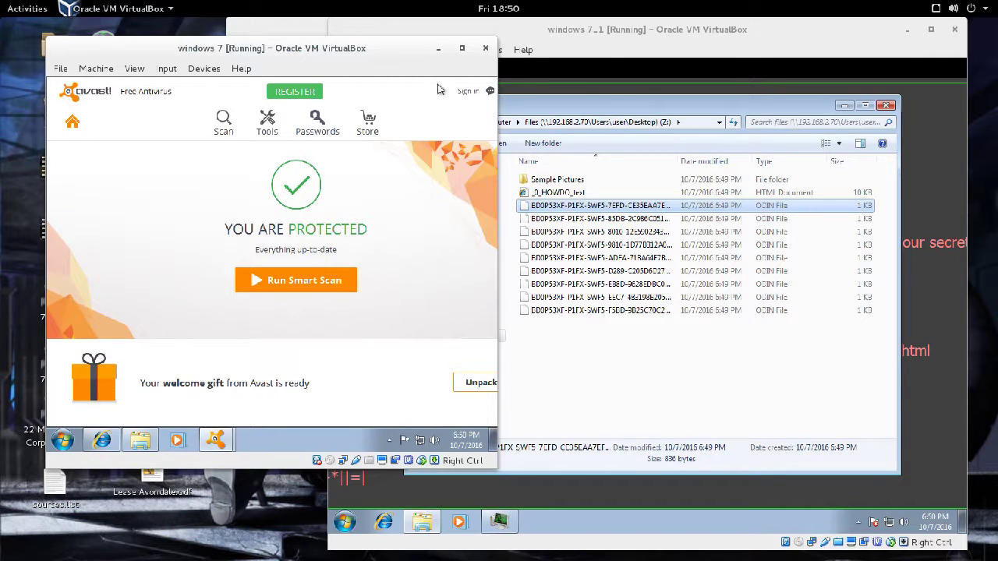
Switch between the two VM windows, leaving windows 7_1 in front
left_click(607, 353)
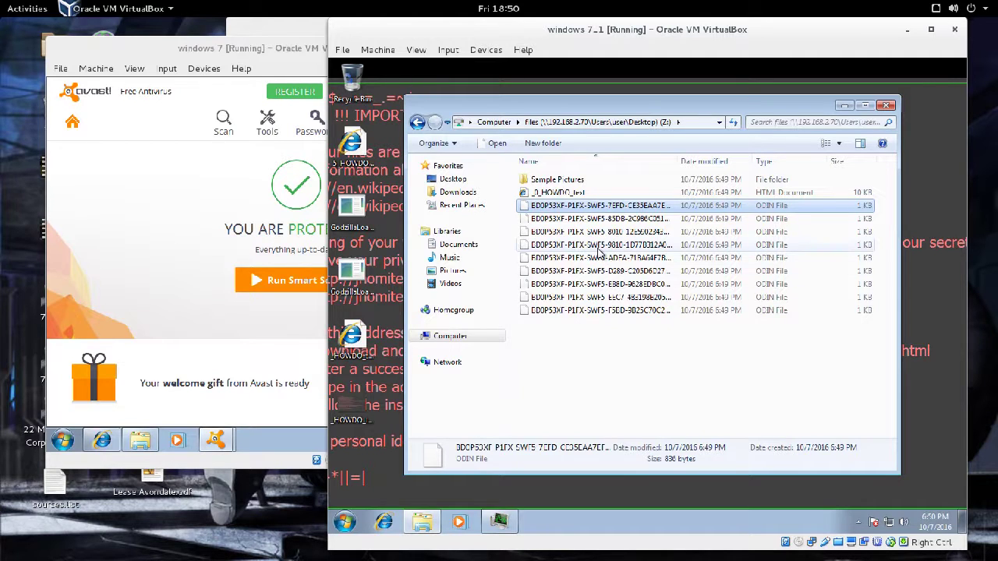
left_click(170, 234)
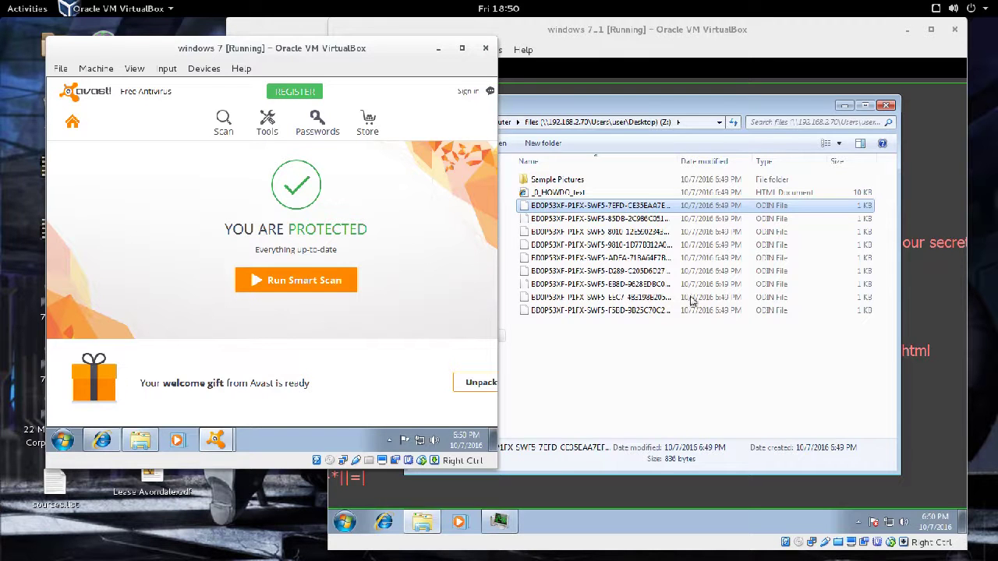
left_click(635, 342)
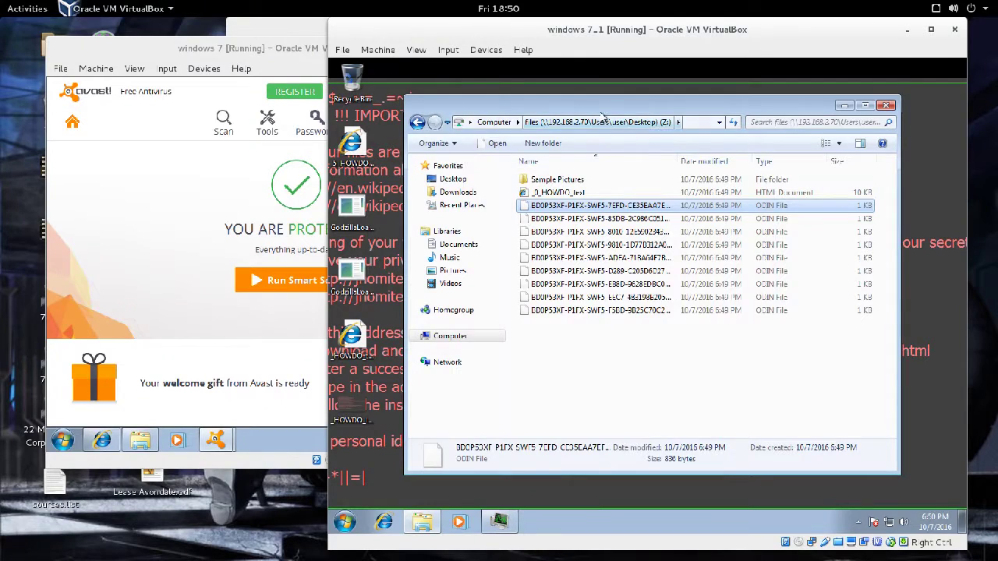
left_click_drag(602, 116, 683, 96)
left_click(168, 245)
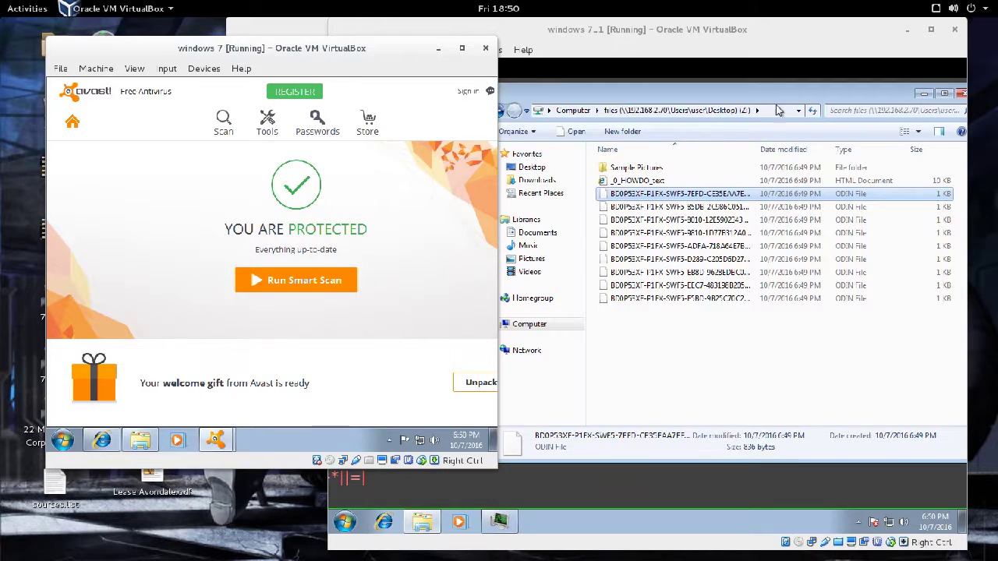
left_click(735, 28)
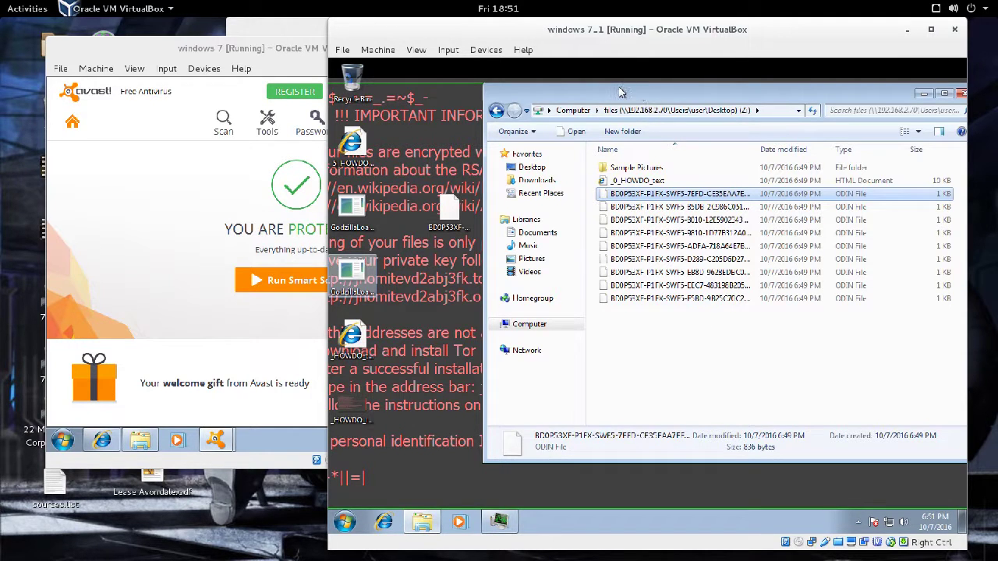
left_click_drag(611, 92, 590, 95)
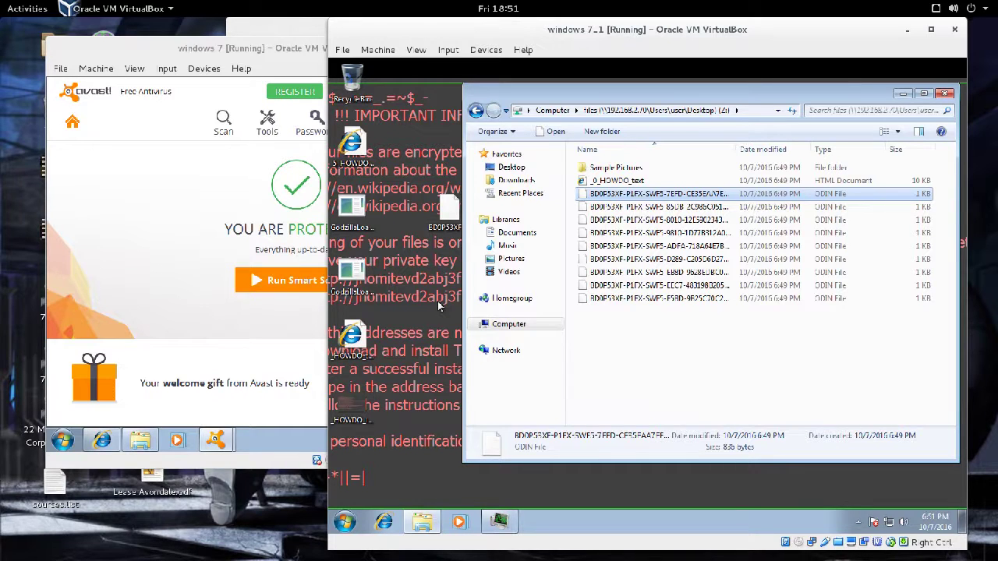
left_click(669, 339)
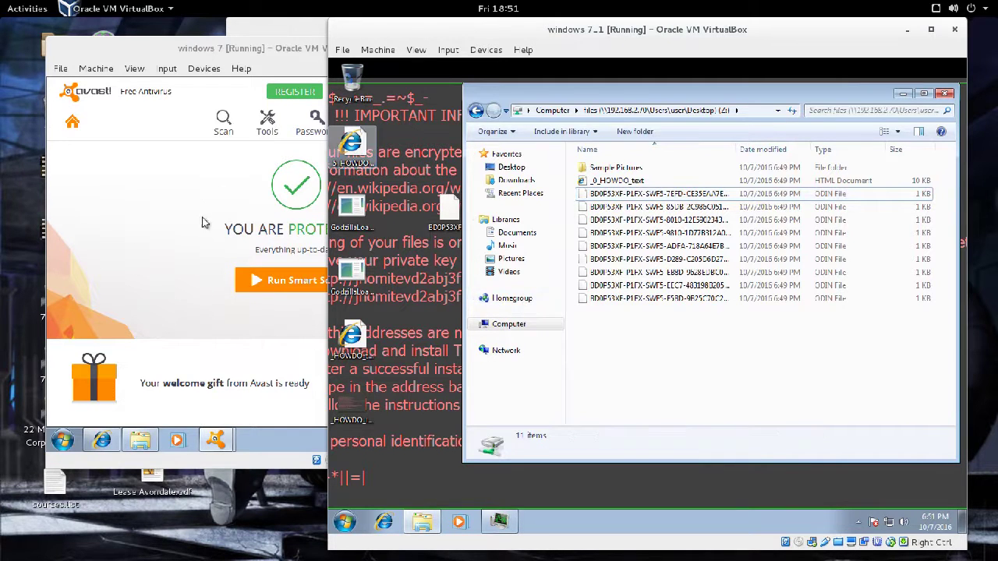